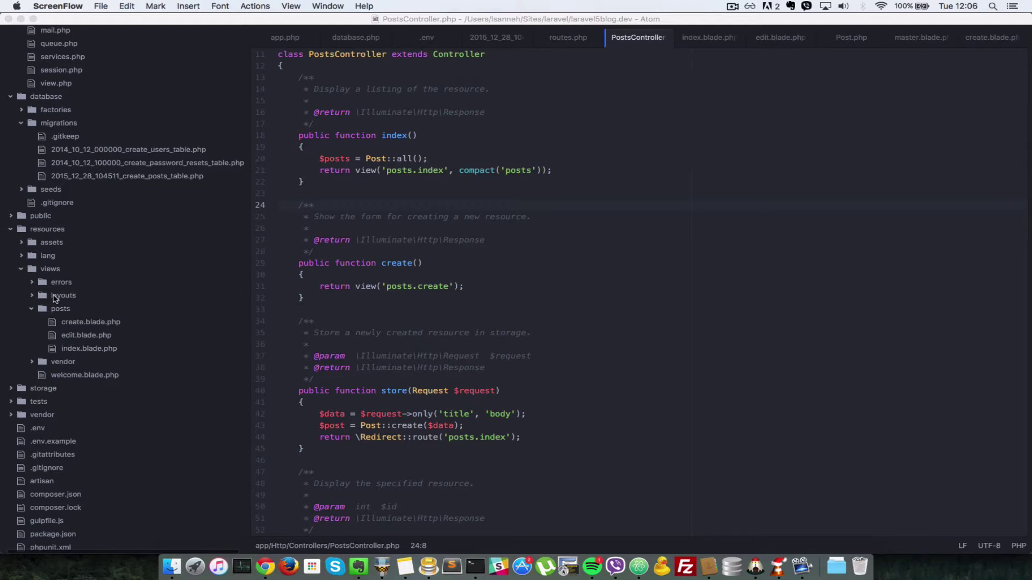
Bring Atom to the front and expand resources/views/layouts to reveal master.blade.php.
click(41, 295)
click(41, 296)
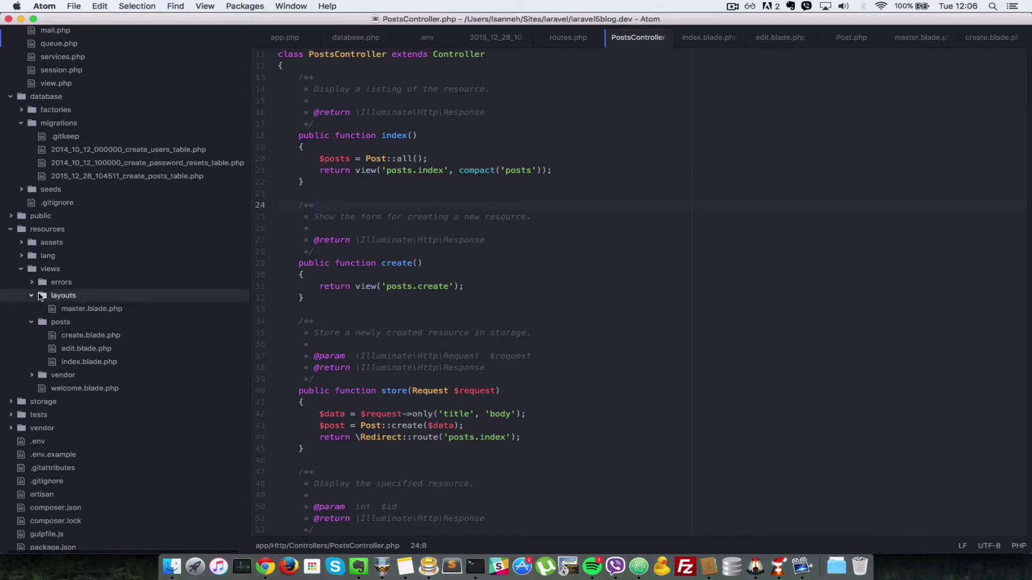
Open master.blade.php and start a new line inside the container.
click(71, 310)
click(381, 161)
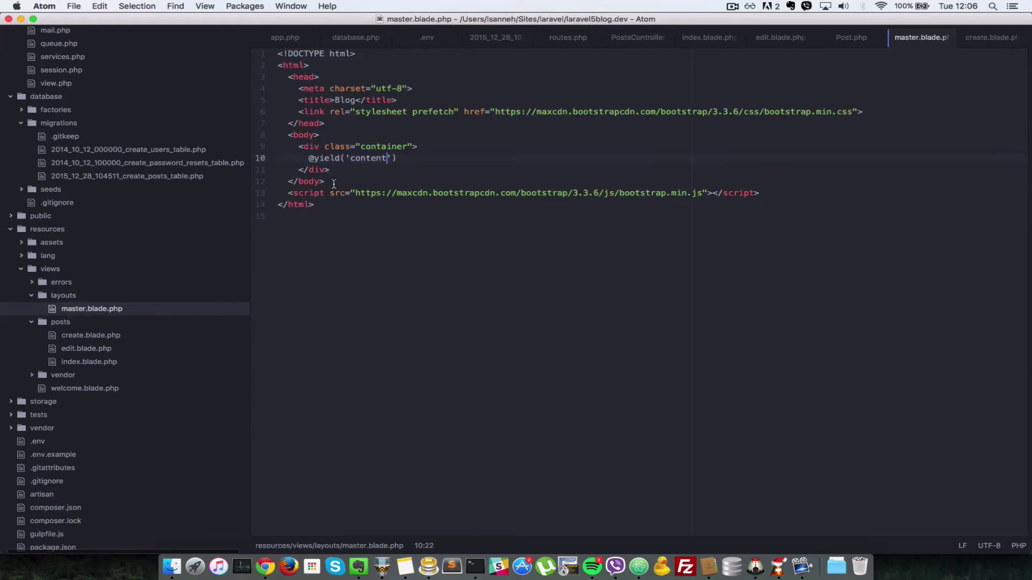
click(422, 149)
key(Return)
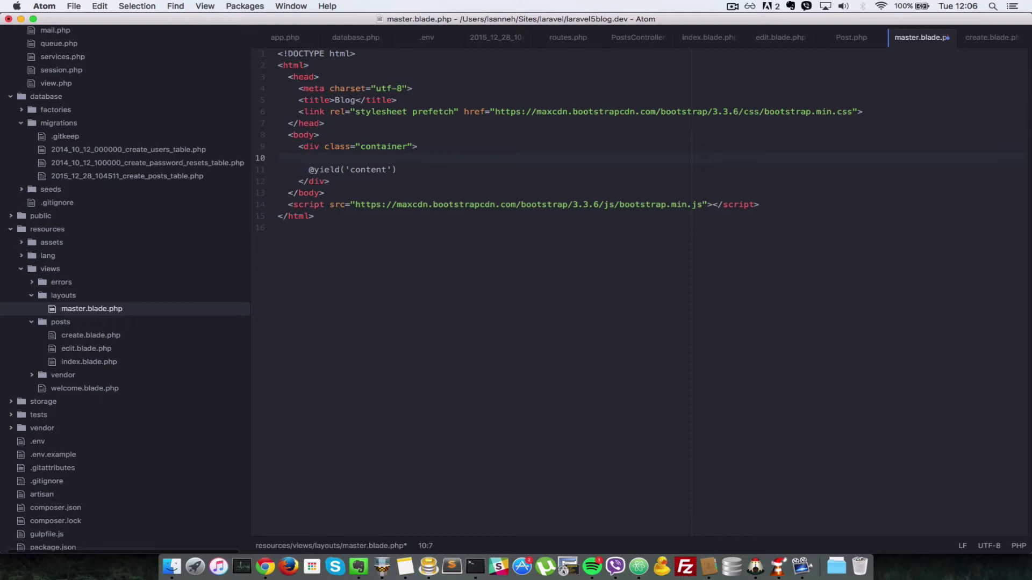
text(ul)
key(Tab)
key(Up)
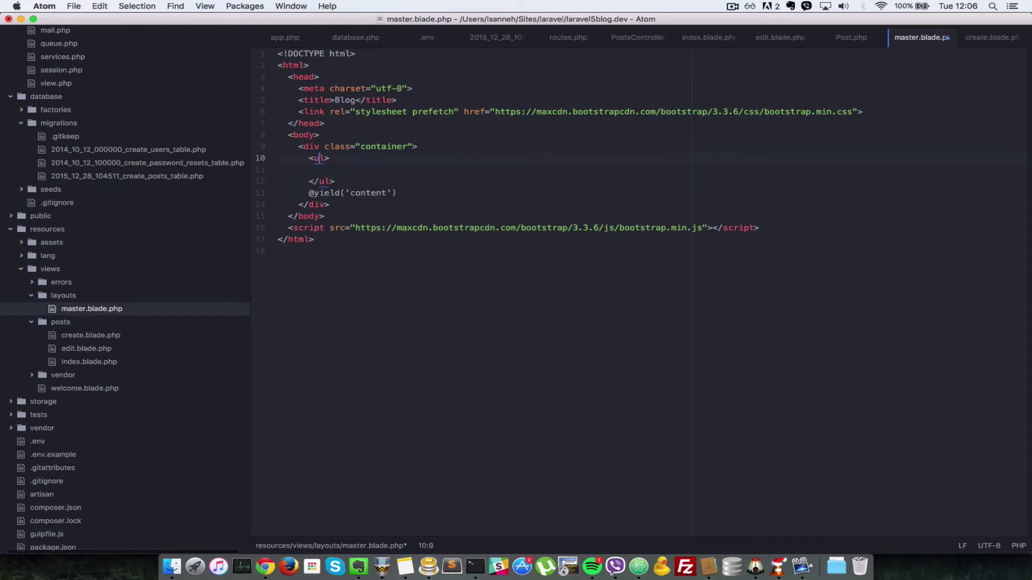
key(Right)
key(Escape)
text(class)
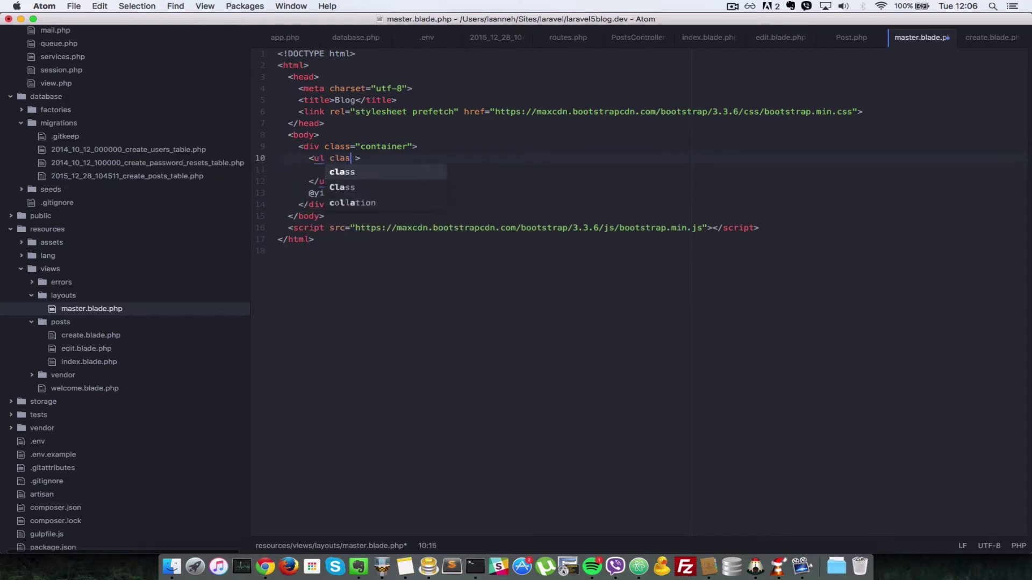
key(Escape)
text(=)
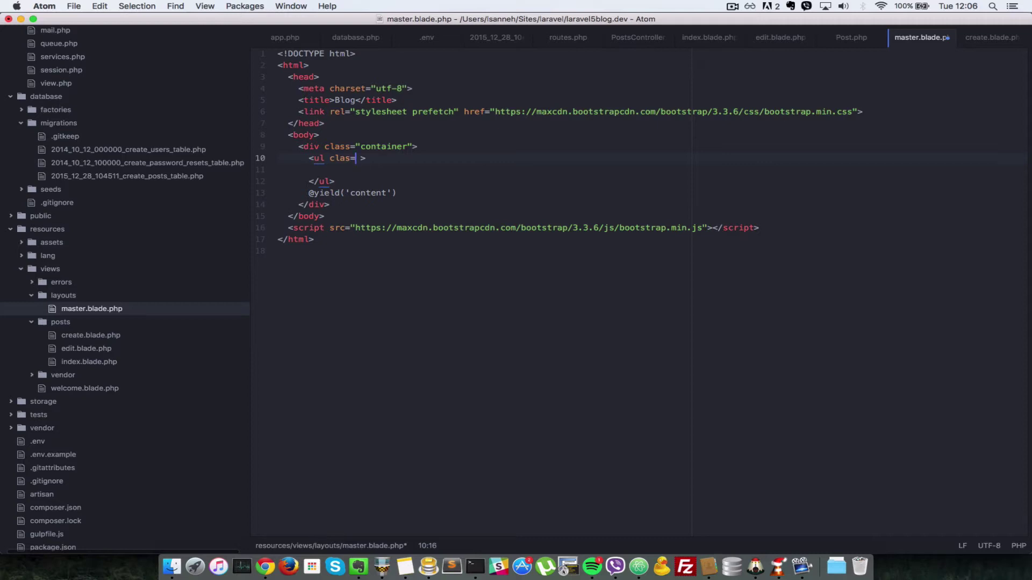
key(BackSpace)
text(s=)
text(")
text(nav )
text(nav-p)
text(ills)
key(Return)
text(li)
Add list-item links for Posts (/posts) and a duplicated Create New Posts (/posts/create).
key(Tab)
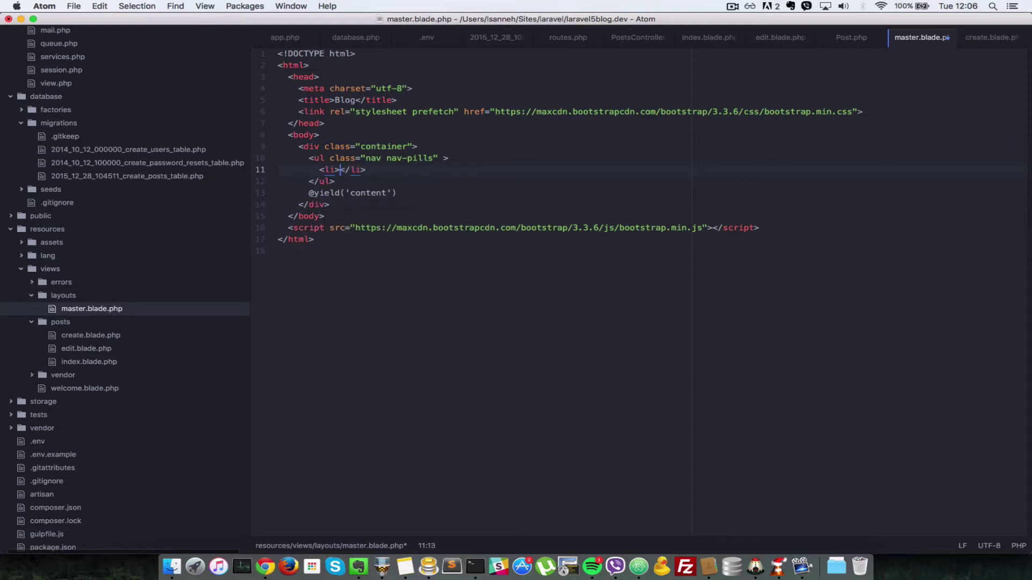
key(Left)
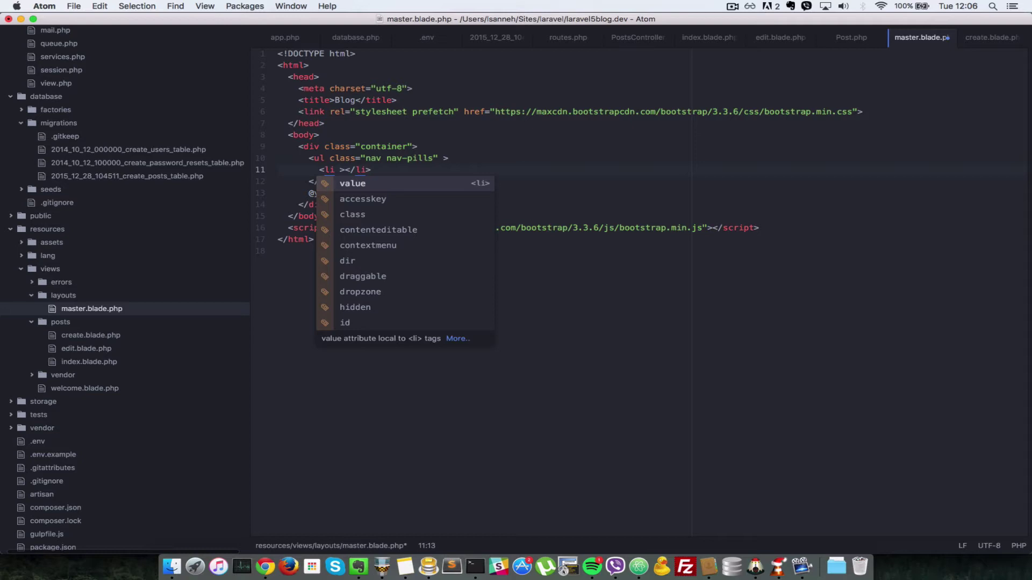
key(BackSpace)
text(a)
key(Tab)
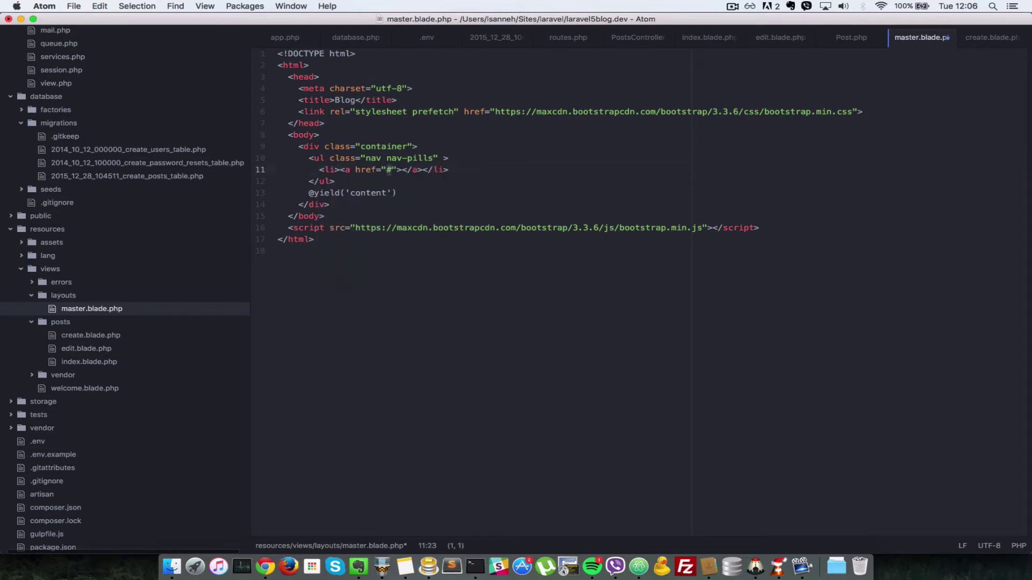
text(/po)
text(sts)
key(Right)
text(Post)
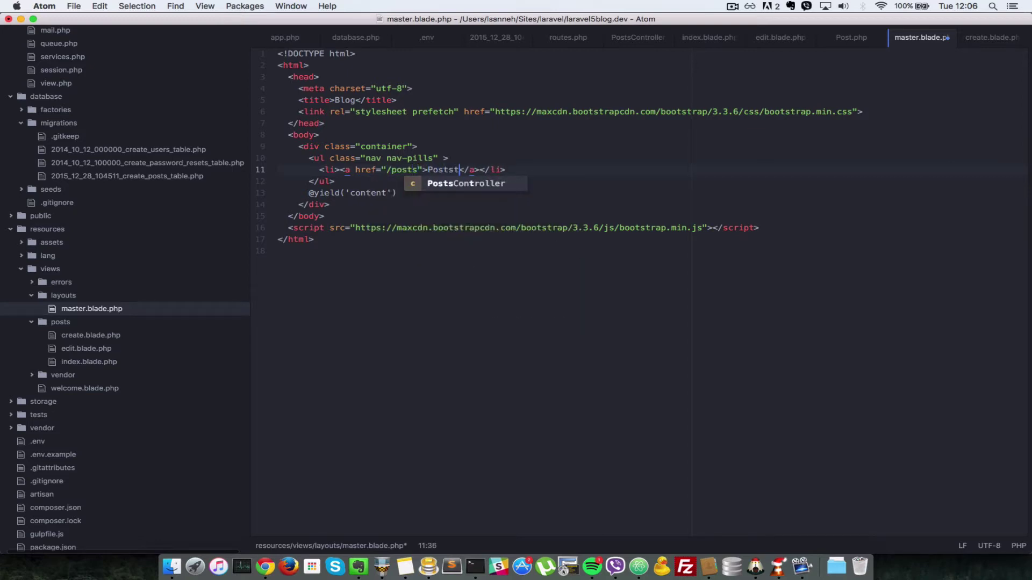
text(s)
key(super+shift+d)
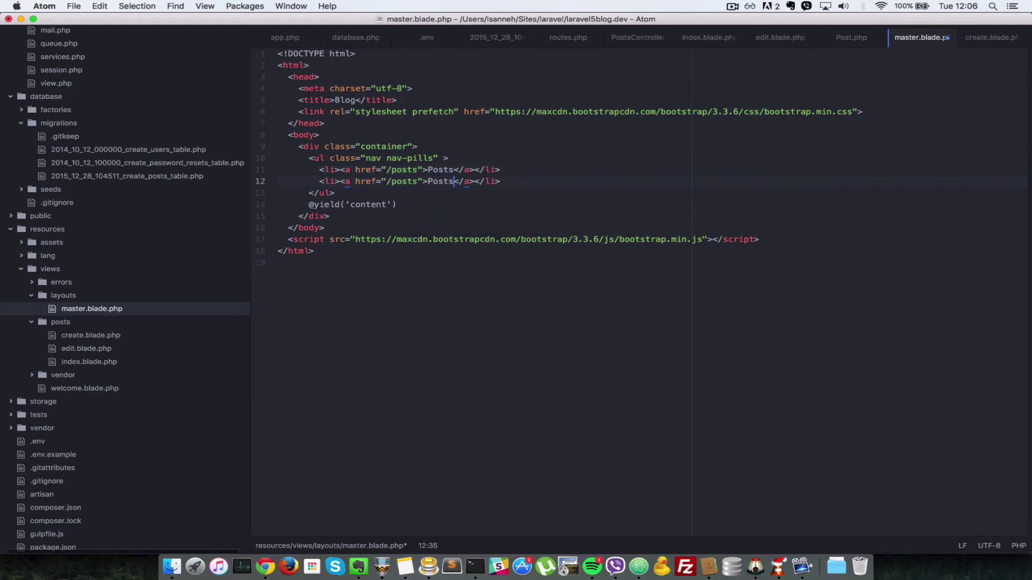
key(Left)
key(Left)
key(Left)
text(/create)
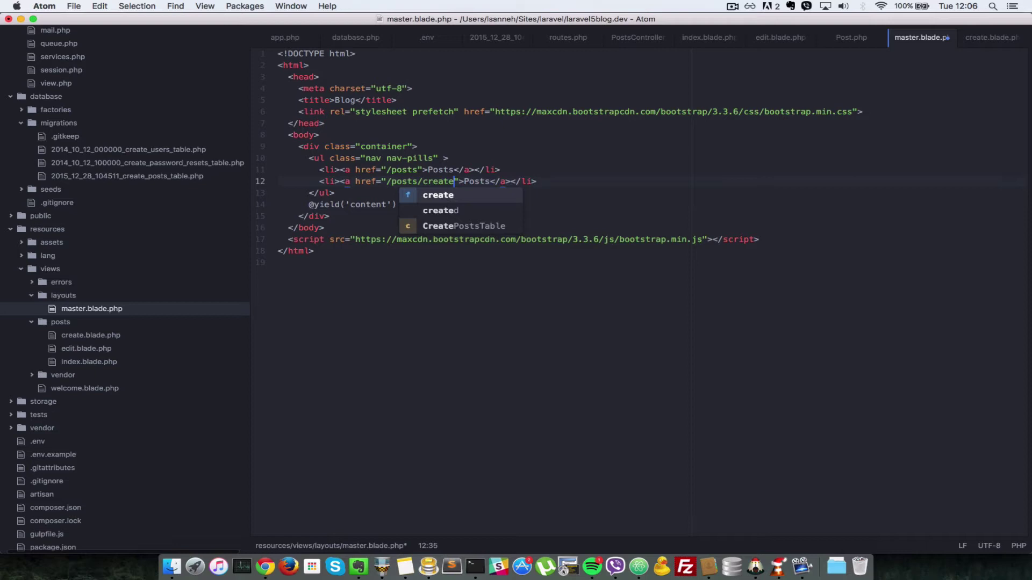
key(Right)
key(Right)
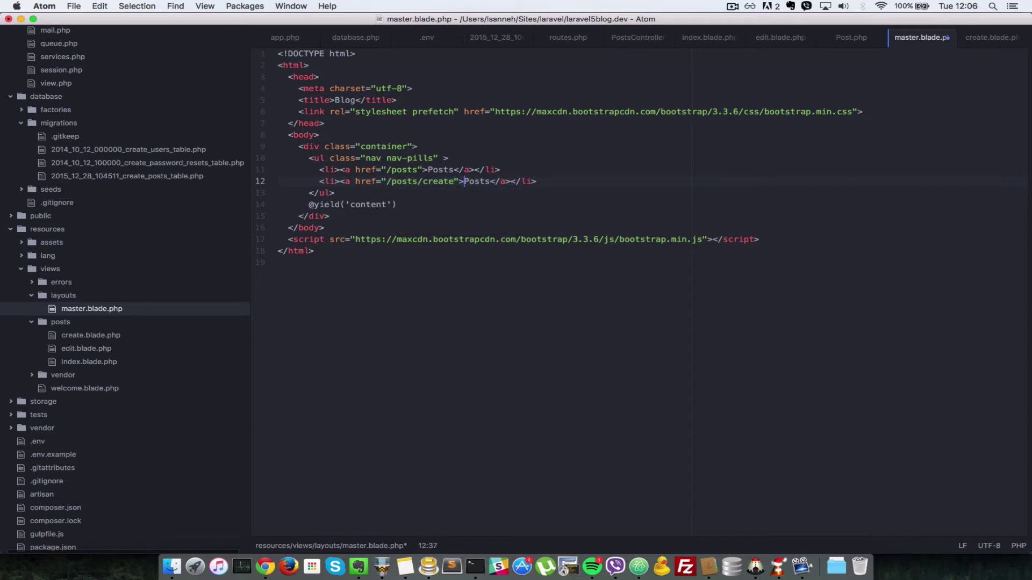
text(Create New)
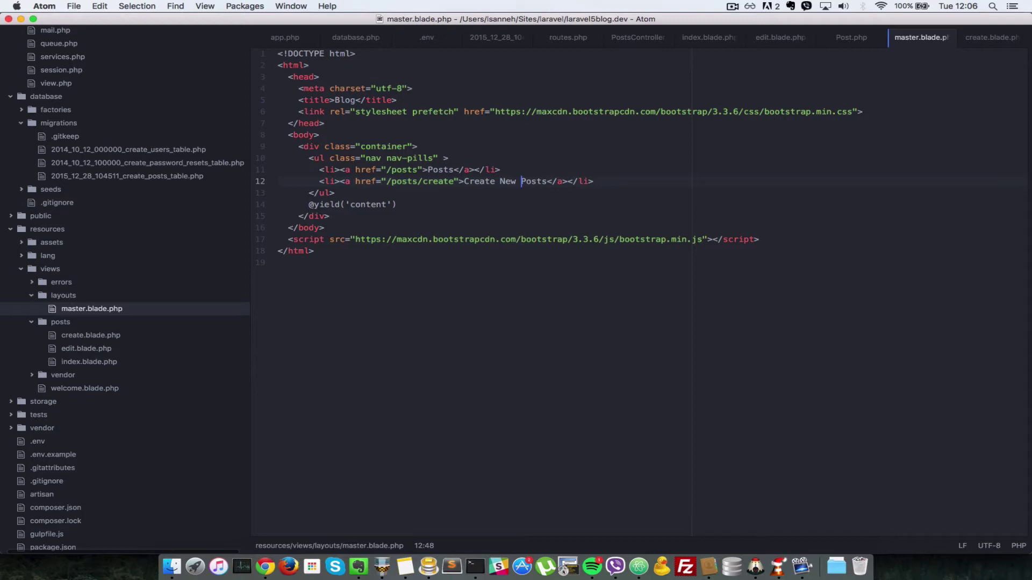
Reload the blog in Chrome, visit Create New Posts then Posts, and return to Atom.
click(264, 566)
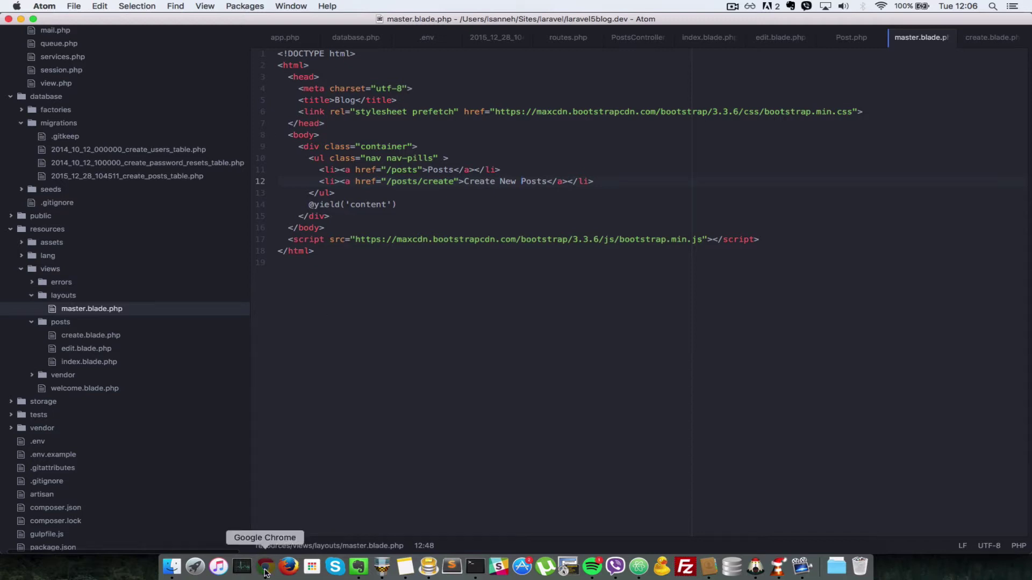
click(45, 42)
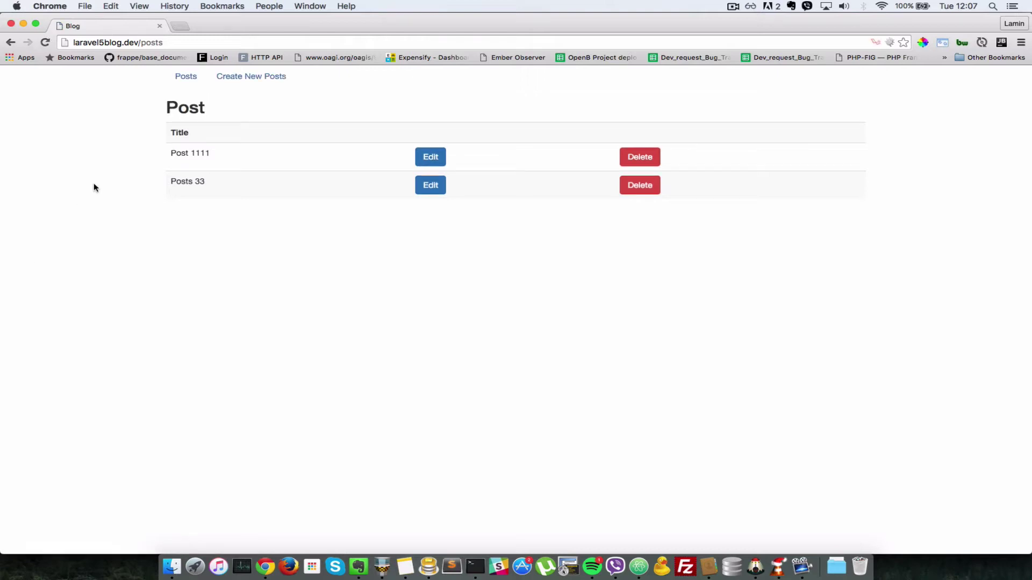
click(254, 83)
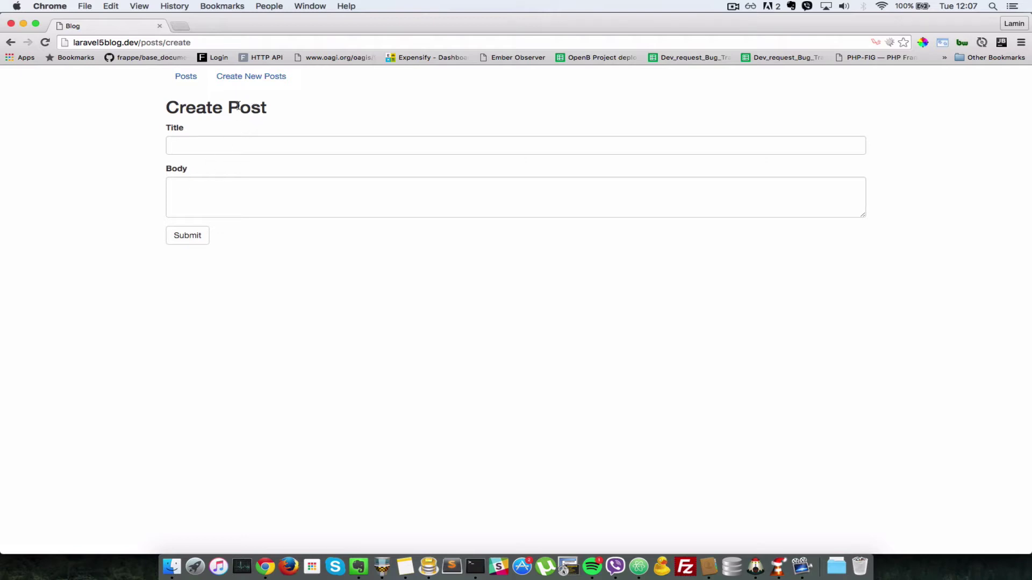
click(185, 79)
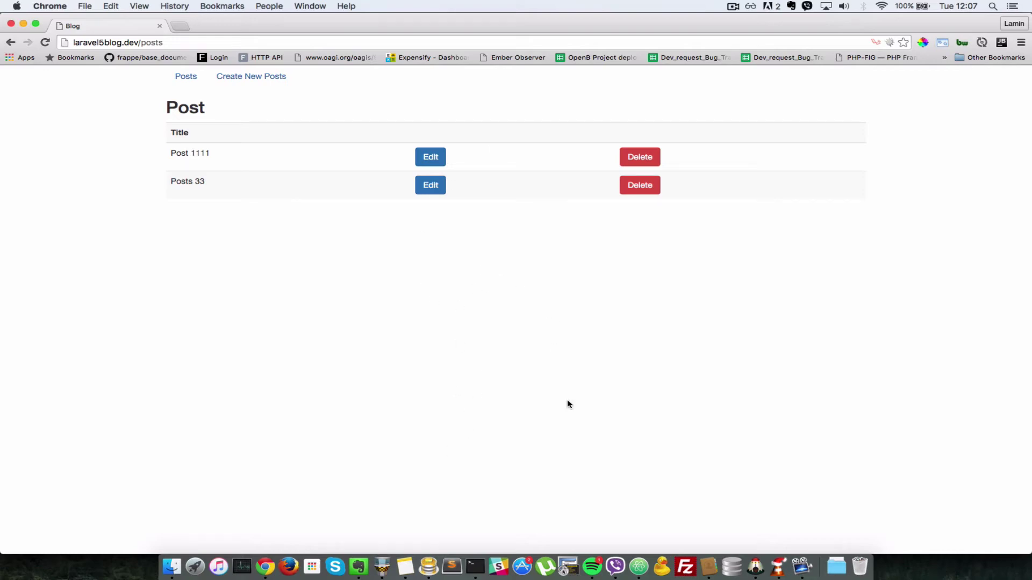
key(super+Tab)
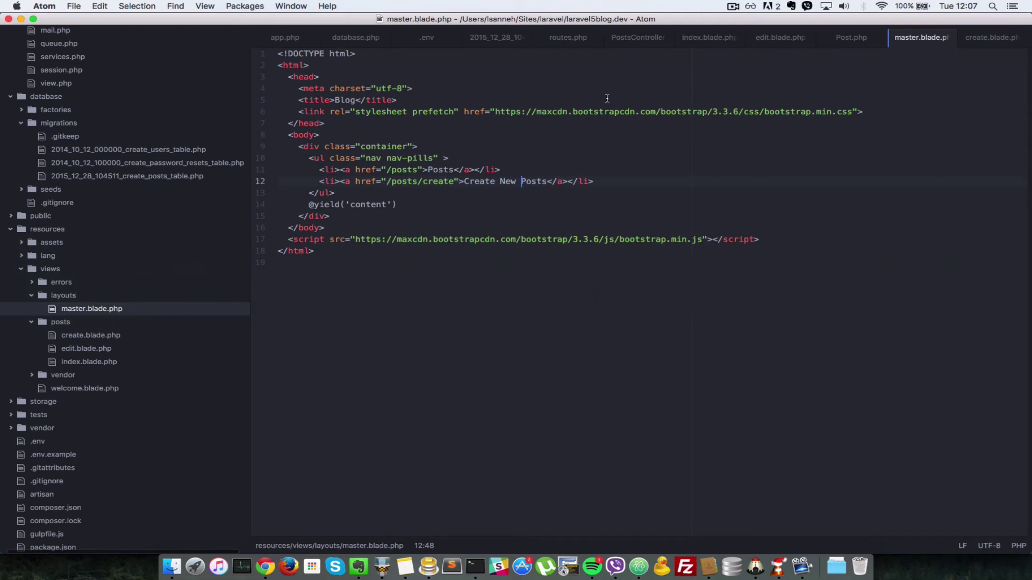
In PostsController.php, append ->paginate(1) to Post::all() on line 20 and save.
click(633, 39)
scroll(494, 274, down, 1)
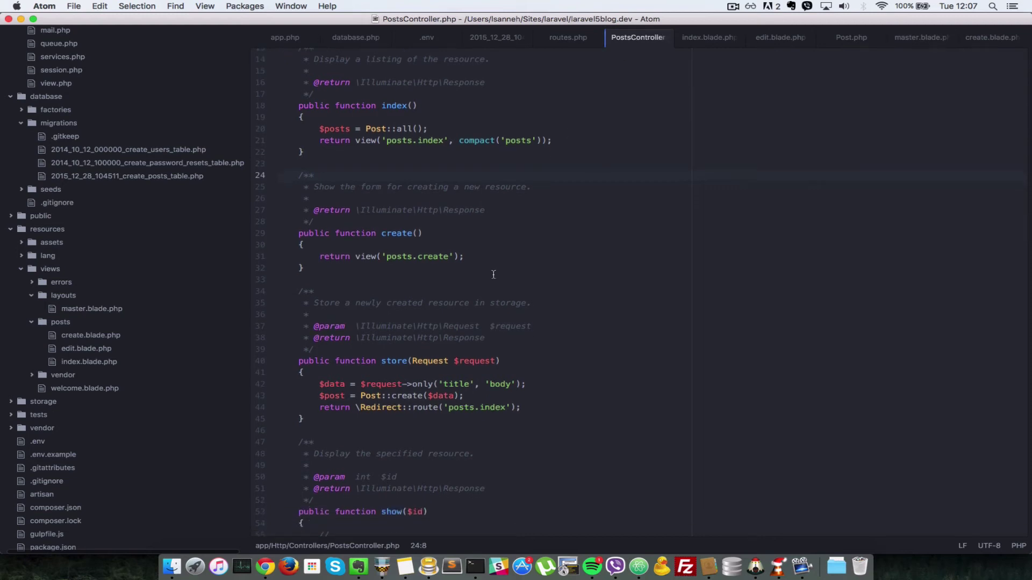
scroll(493, 275, up, 5)
click(432, 277)
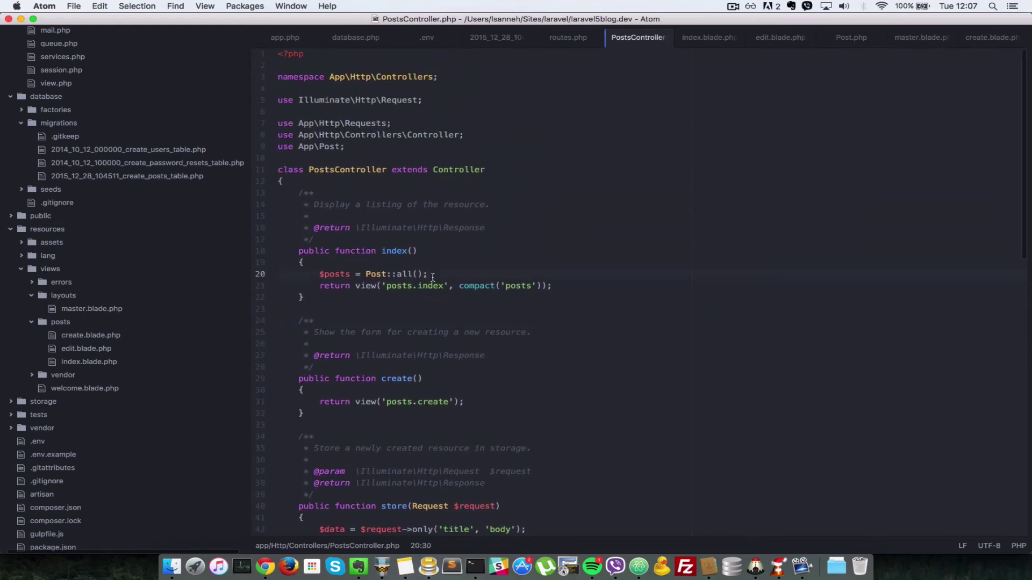
key(Left)
text(->)
text(paginate())
key(Left)
text(2)
key(Down)
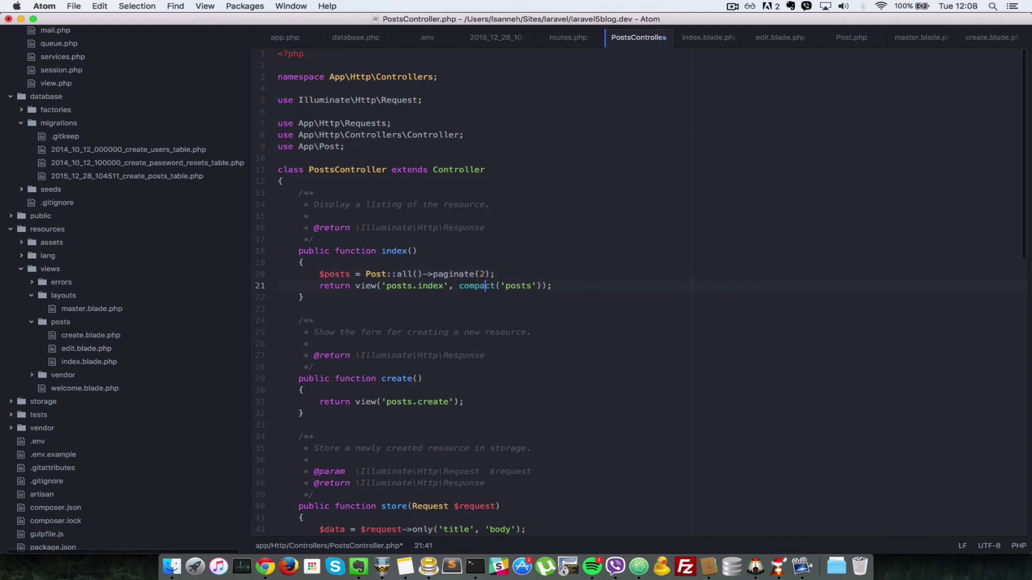
key(Up)
key(BackSpace)
text(1)
key(super+s)
scroll(513, 74, down, 1)
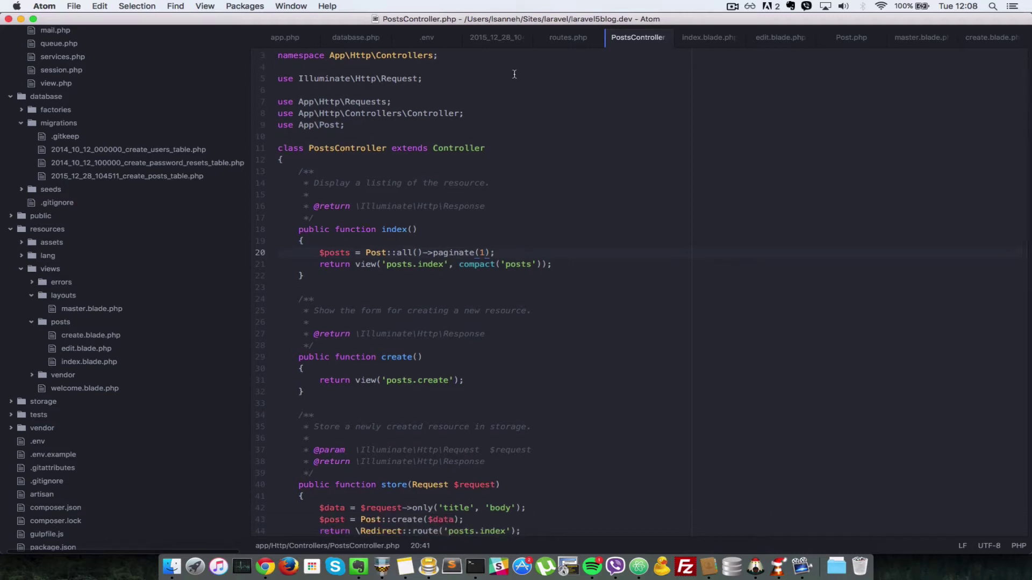
Add {!! $posts->links() !!} after </table> in index.blade.php, save, and switch to Chrome.
click(707, 39)
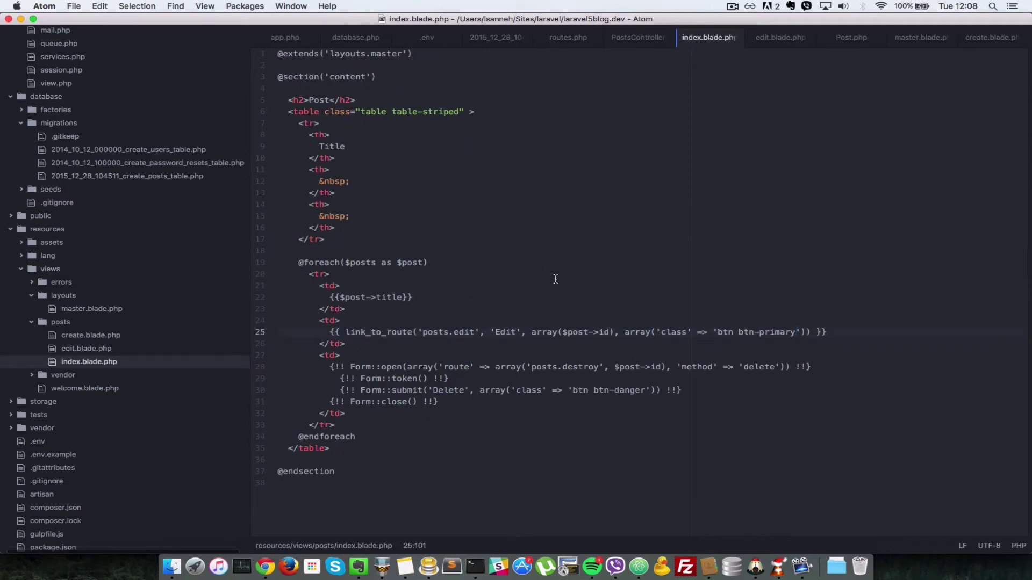
click(333, 458)
key(Tab)
text({{)
key(BackSpace)
text(!!)
text(  !!)
key(Left)
key(Left)
key(Left)
text($p)
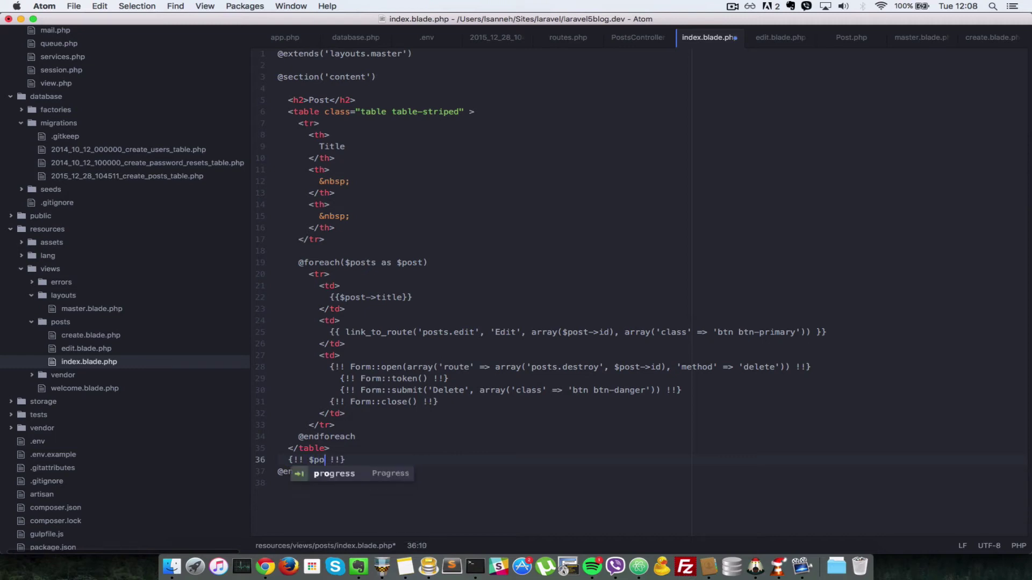
text(osts-)
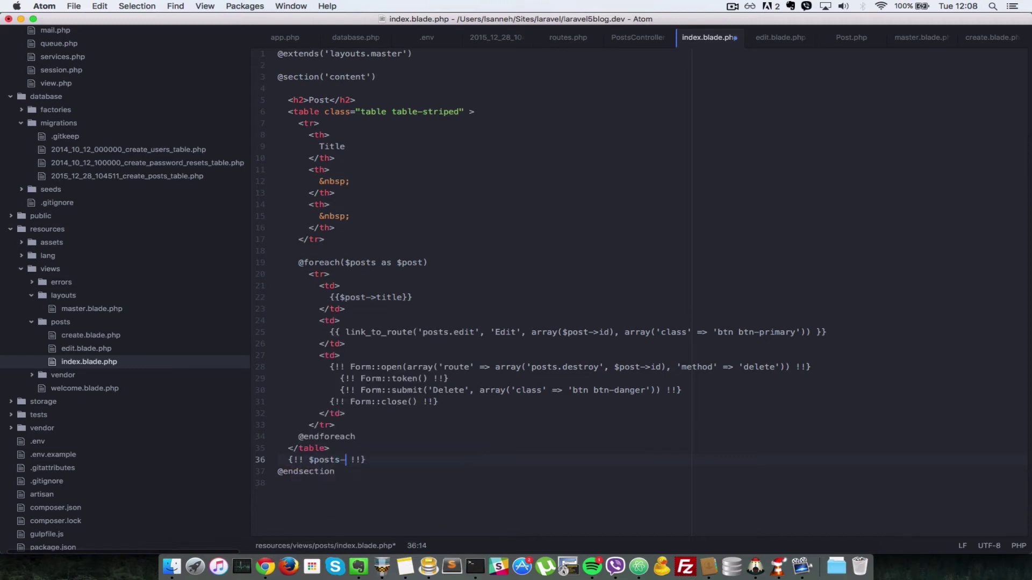
text(>)
text(li)
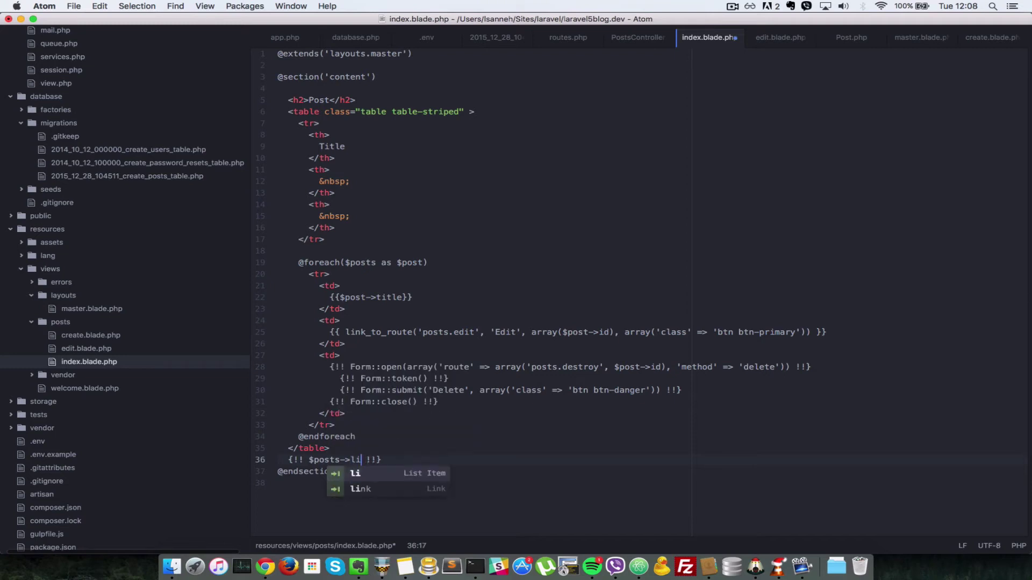
key(Tab)
text(())
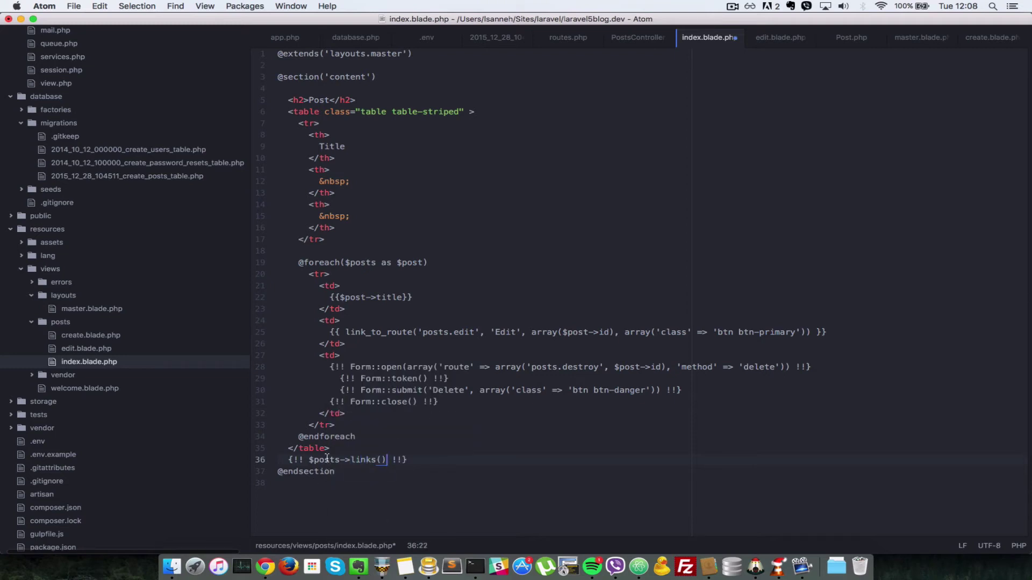
double_click(326, 457)
key(super+s)
key(super+Tab)
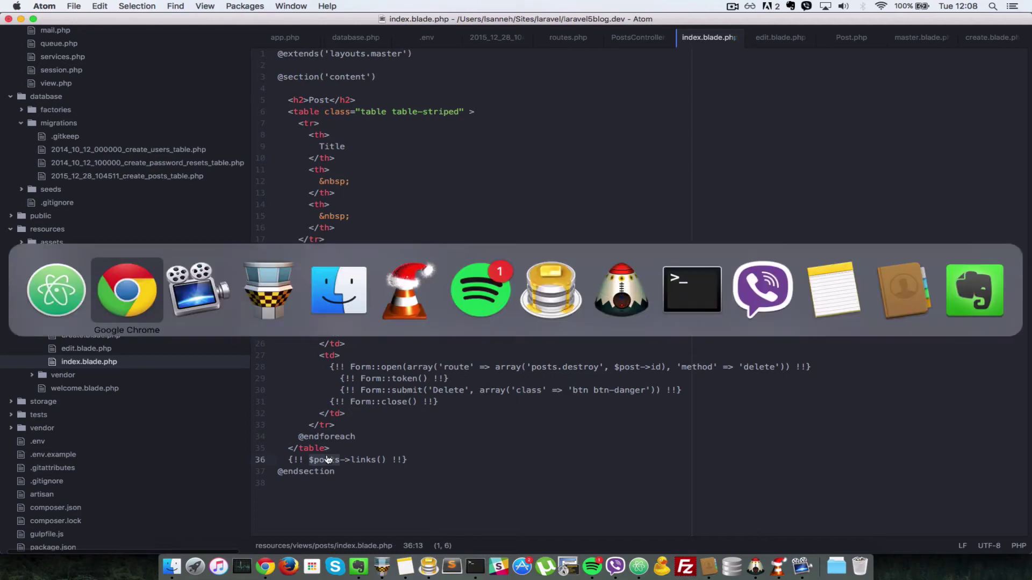
Reload laravel5blog.dev/posts, which shows the 'Method paginate does not exist' error.
click(45, 43)
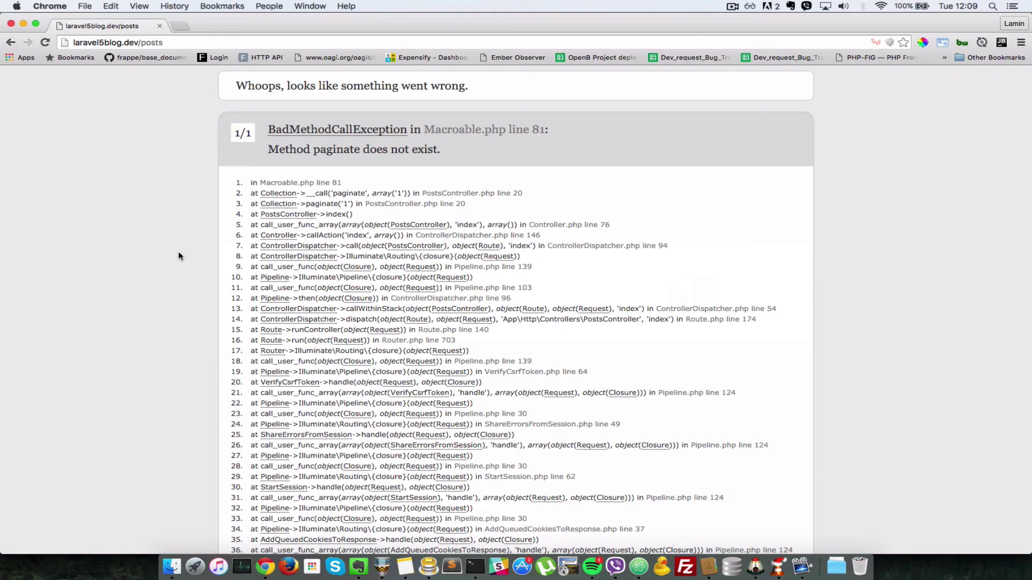
Change Post::all()->paginate(1) to Post::paginate(1), save, and reload the posts page in Chrome.
key(super+Tab)
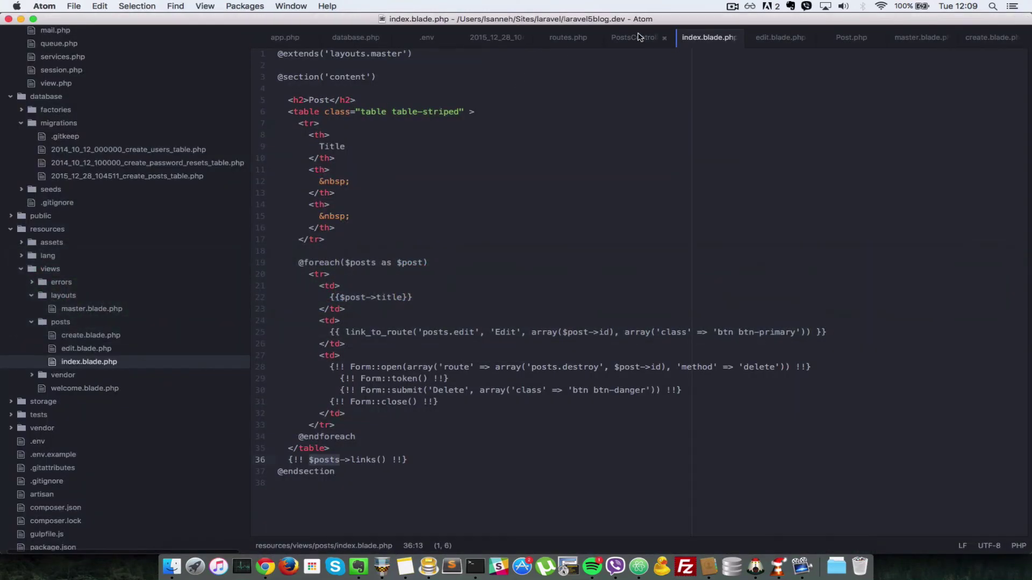
click(638, 37)
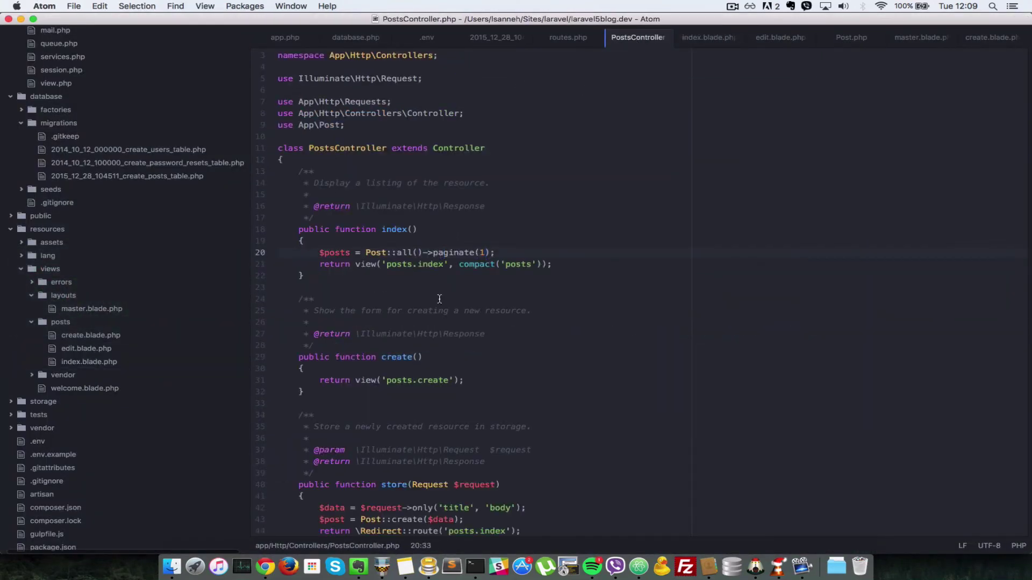
key(Left)
key(Left)
key(Left)
key(Right)
key(shift+Left)
key(shift+Left)
key(shift+Left)
key(BackSpace)
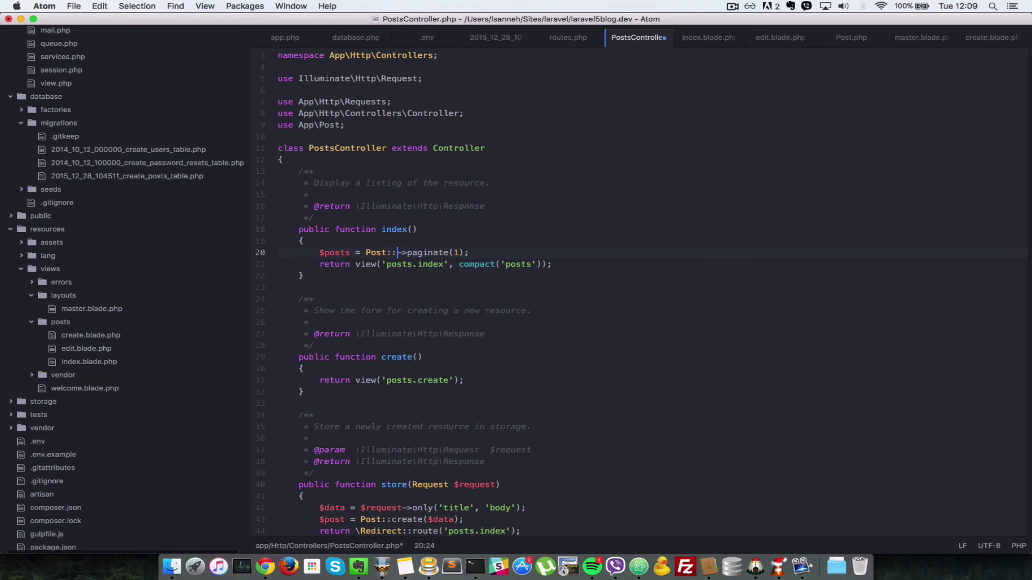
key(shift+Right)
key(shift+Right)
key(BackSpace)
key(super+s)
key(super+Tab)
key(super+r)
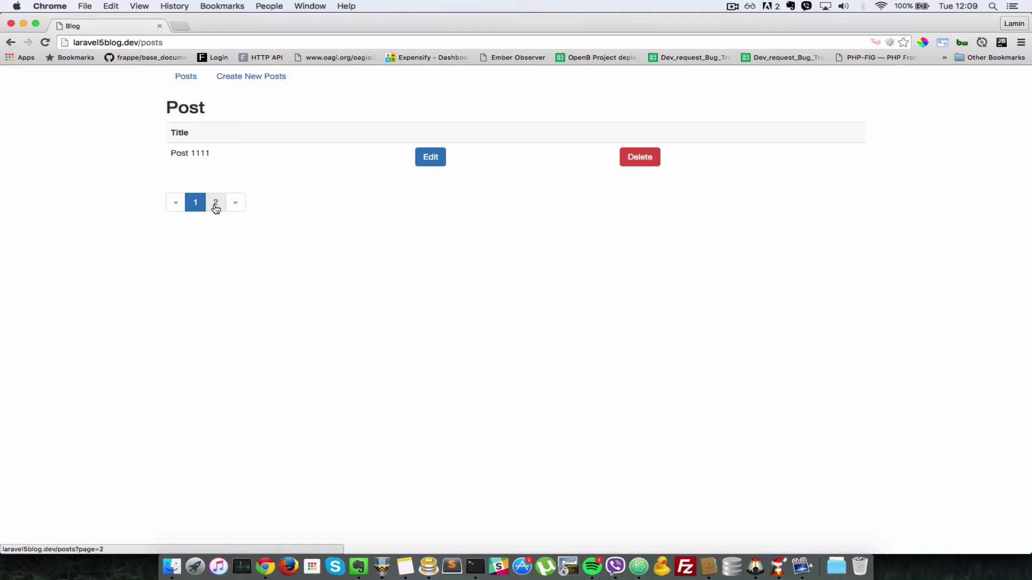
View page 2 of the listing, then create Post 3 with a title and body.
click(216, 203)
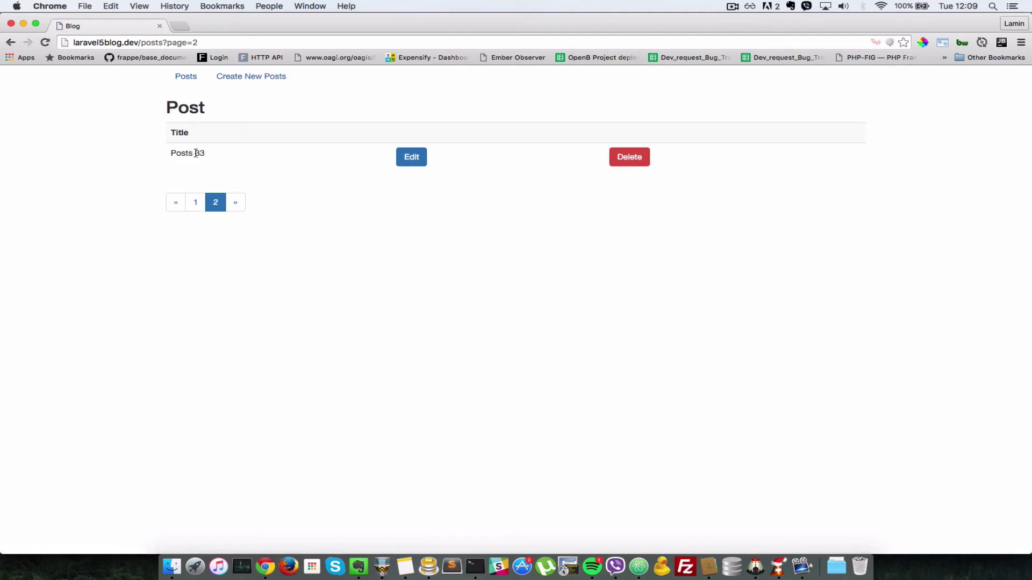
click(260, 76)
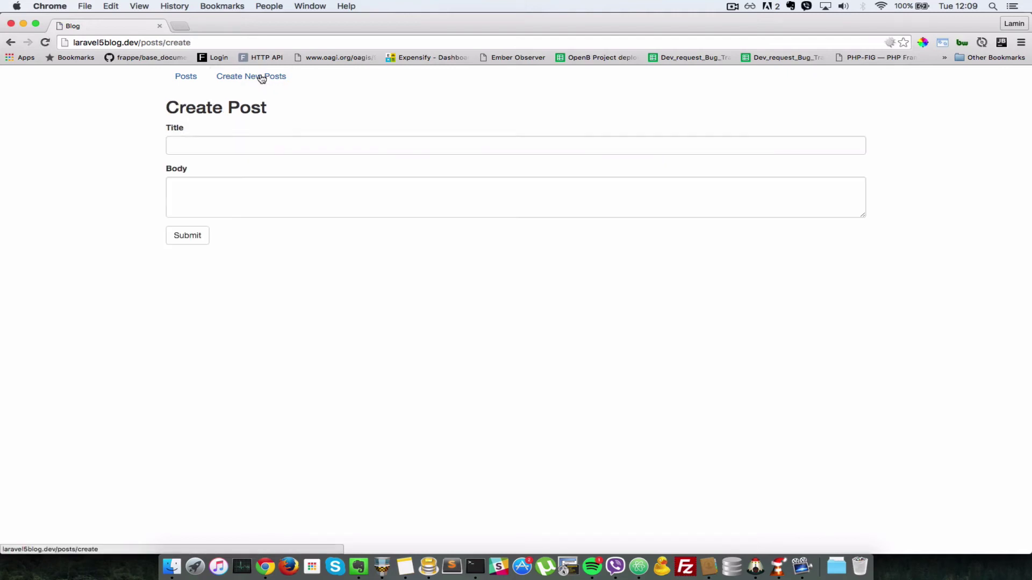
click(317, 150)
text(Post)
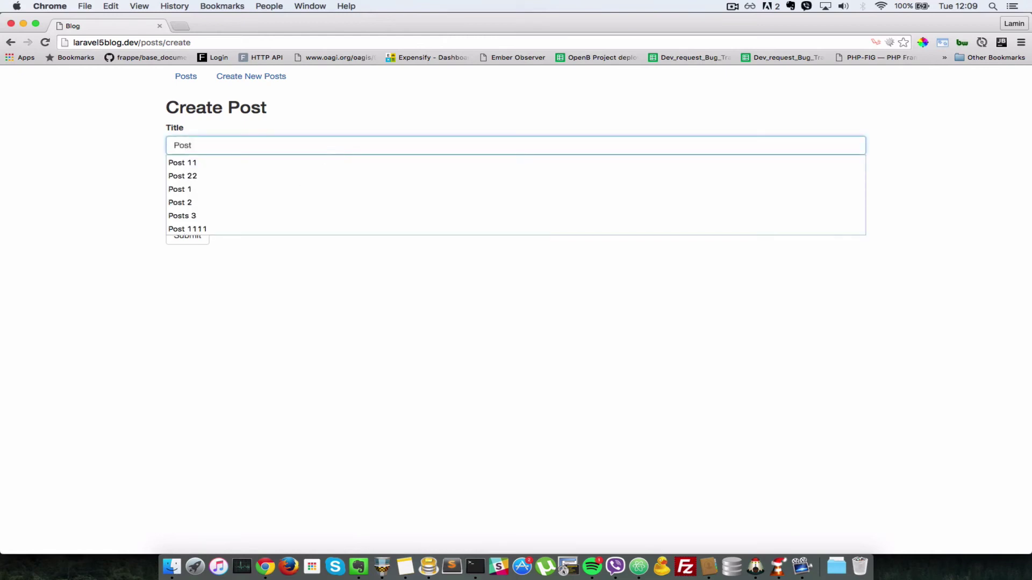
text( 3)
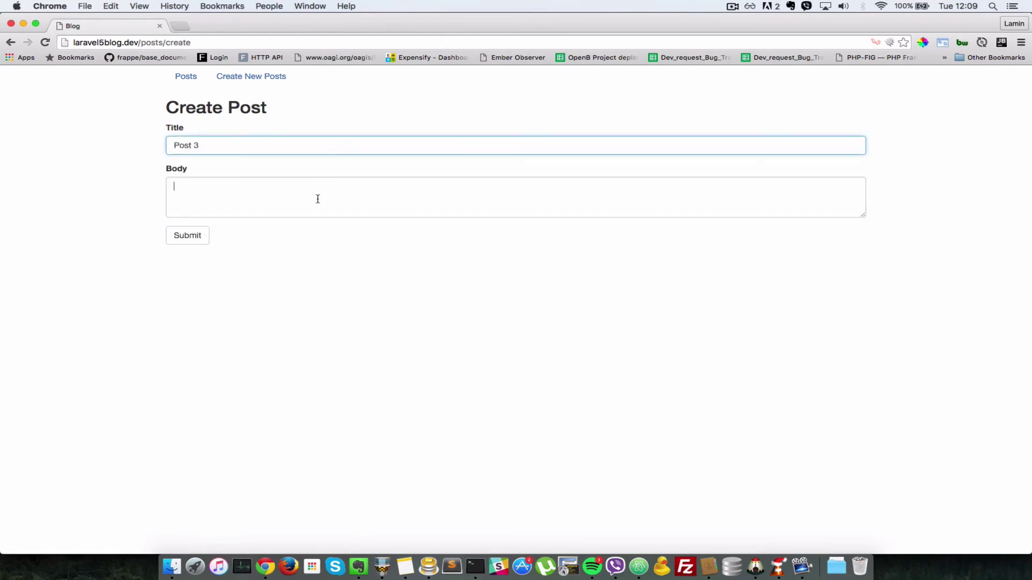
click(318, 198)
text(Body for post 3)
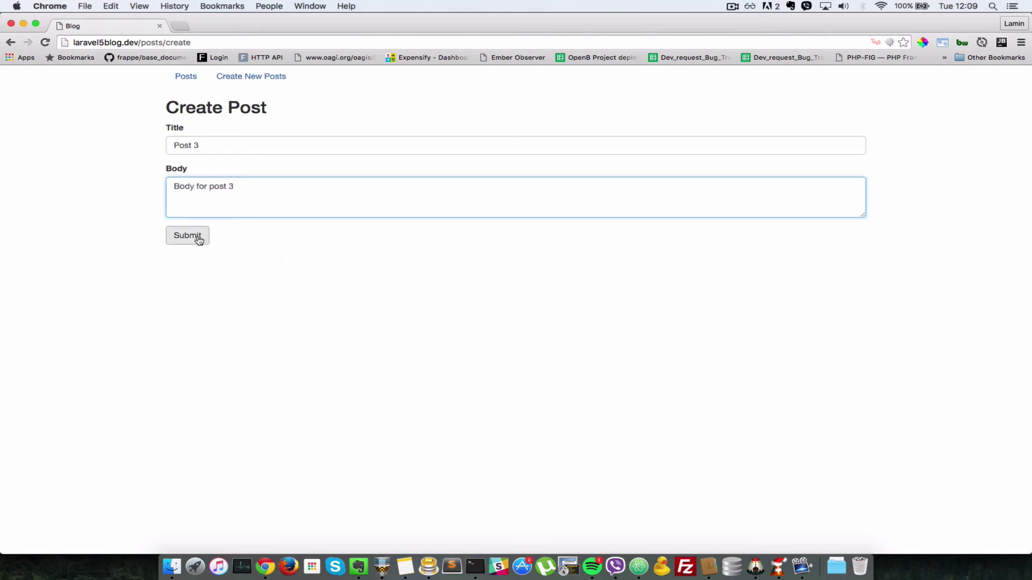
click(198, 238)
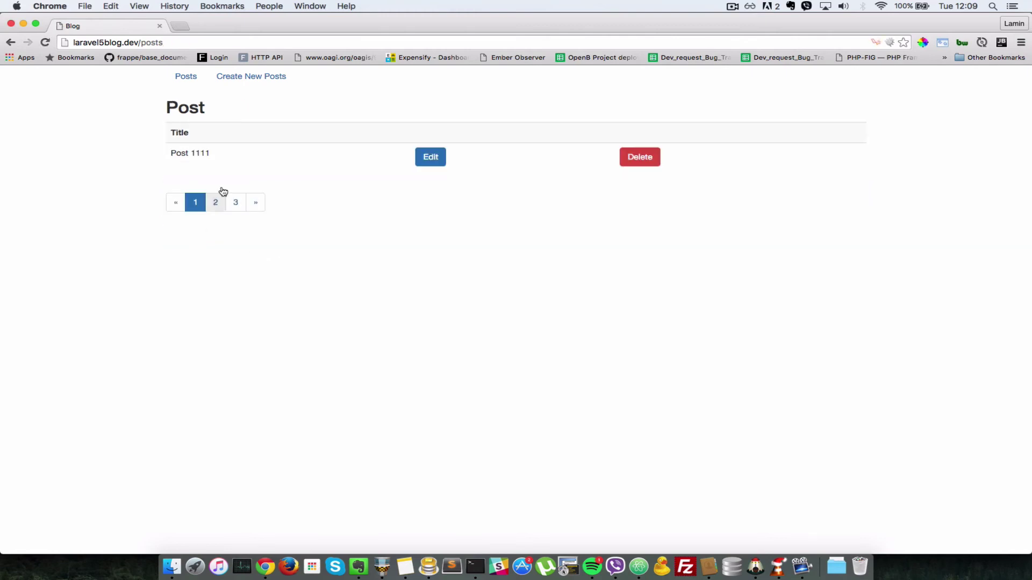
Create Post 4 with a title and body.
click(250, 76)
click(215, 145)
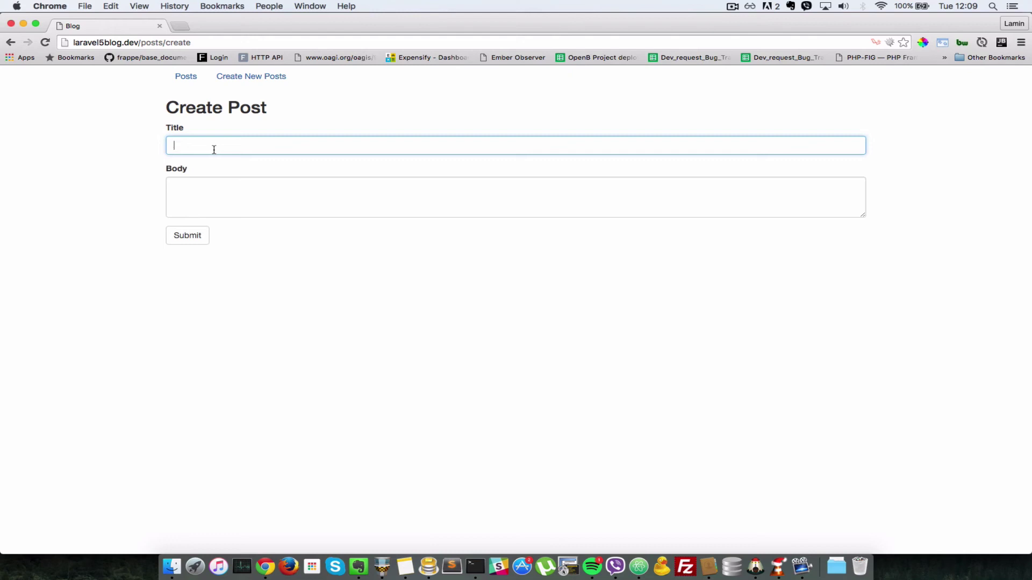
text(Post 4)
click(228, 203)
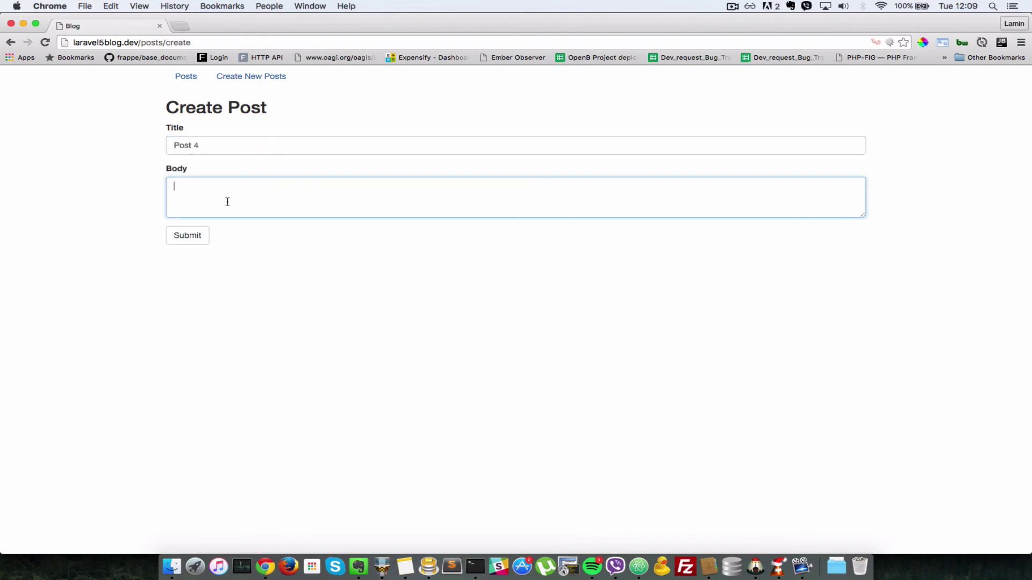
text(Body for post 4)
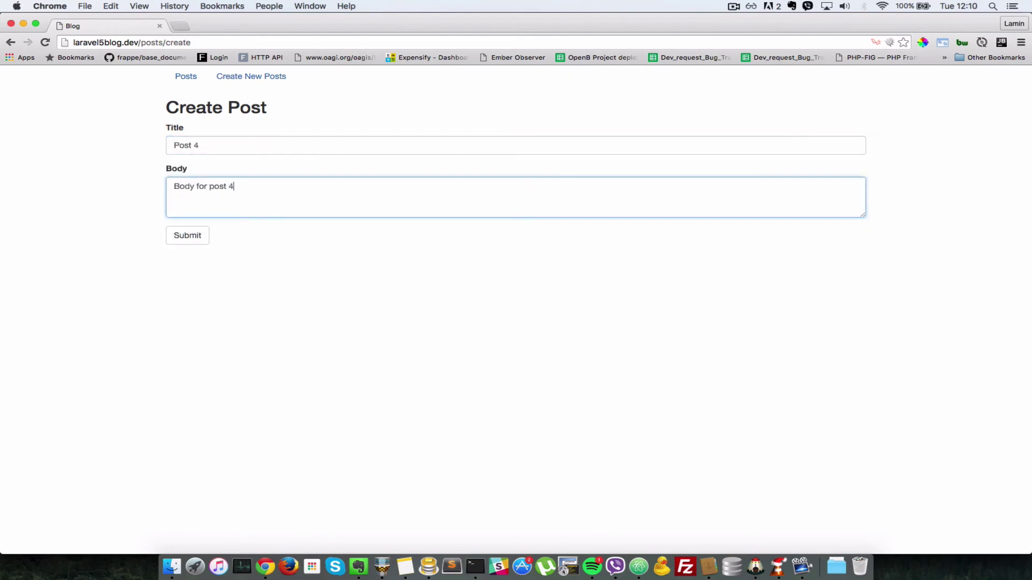
click(195, 242)
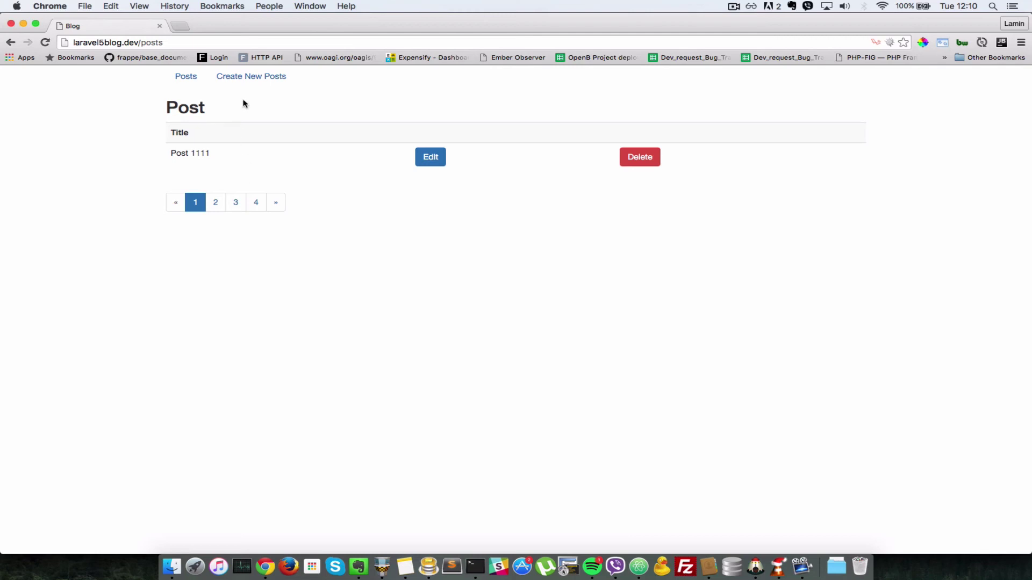
Create Post 5, then in Atom remove paginate's per-page value of 1.
click(256, 81)
click(234, 143)
text(Post )
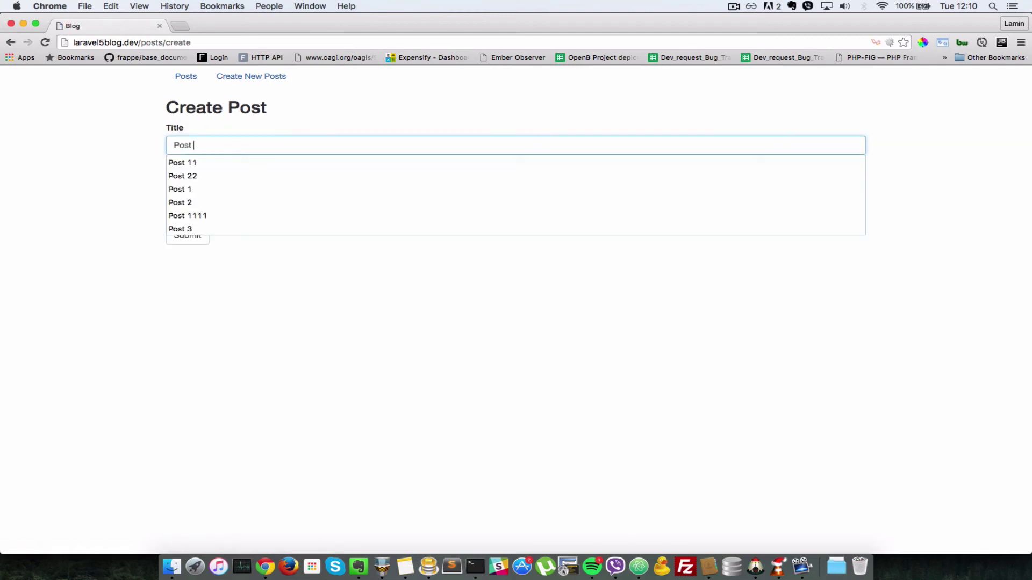
text(5)
click(224, 188)
text(Body for)
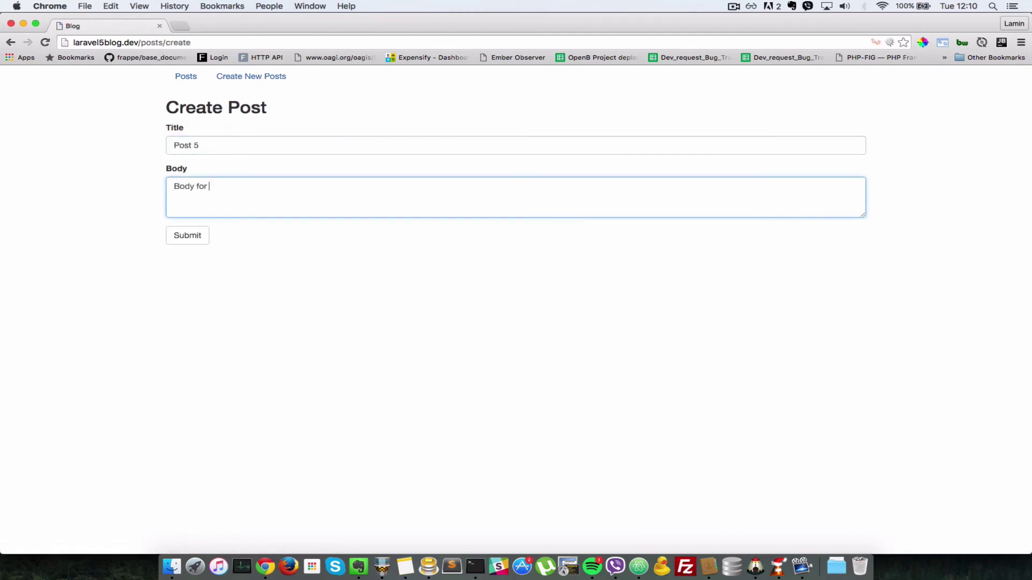
text( post 5)
click(187, 241)
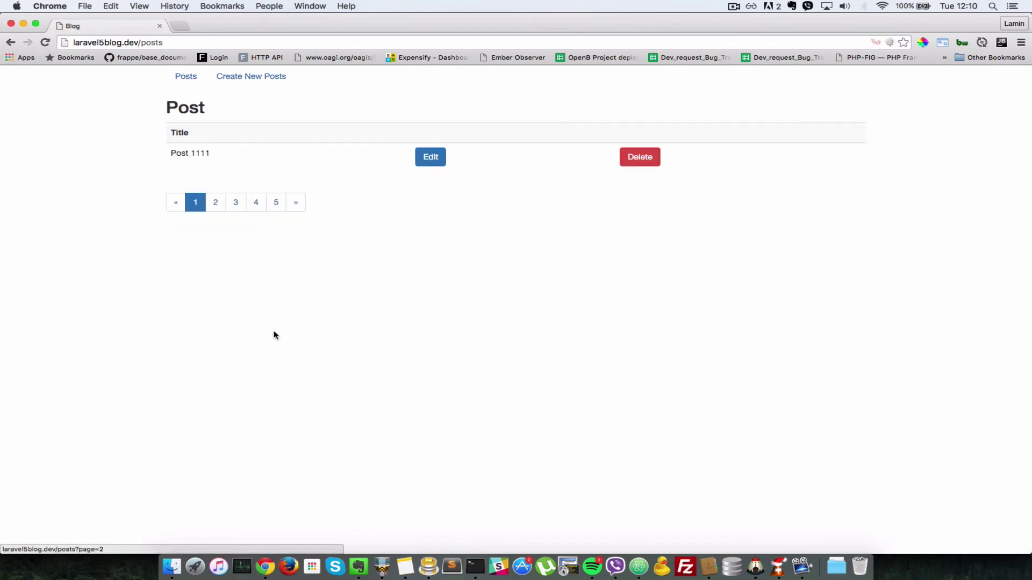
key(super+Tab)
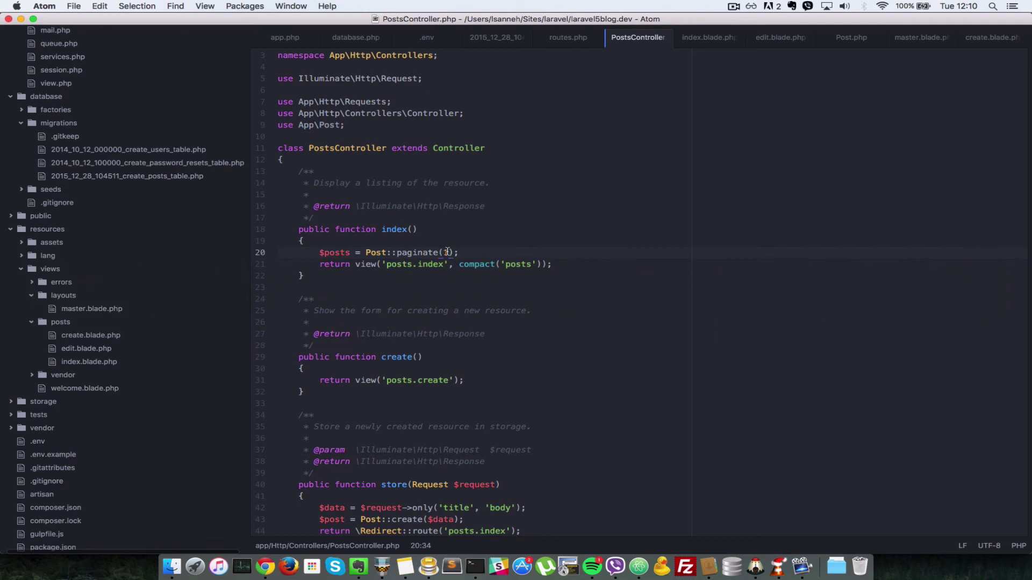
key(BackSpace)
text(3)
Reload the listing, check page 2 for Post 4 and Post 5, then return to page 1.
key(super+Tab)
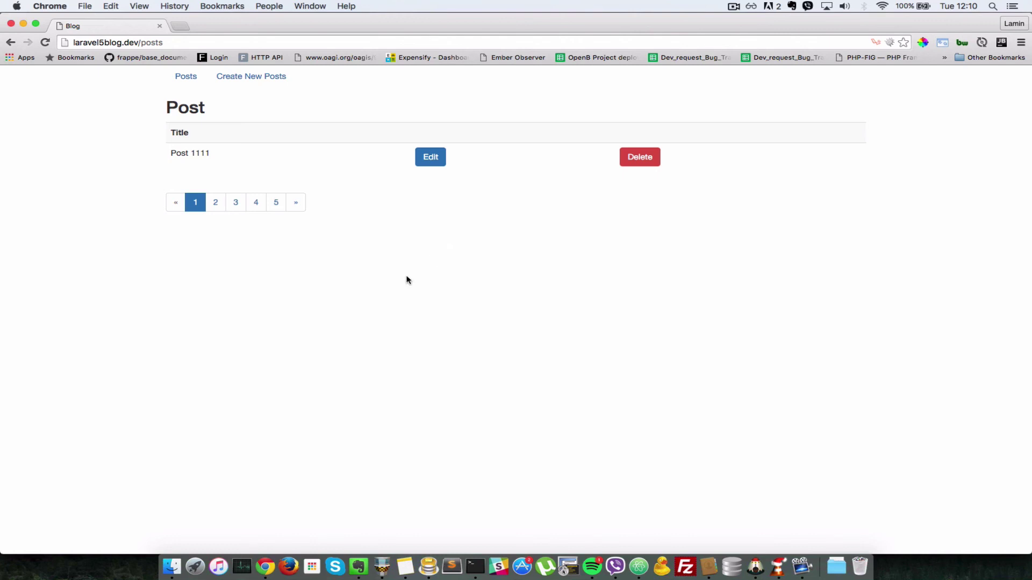
key(super+r)
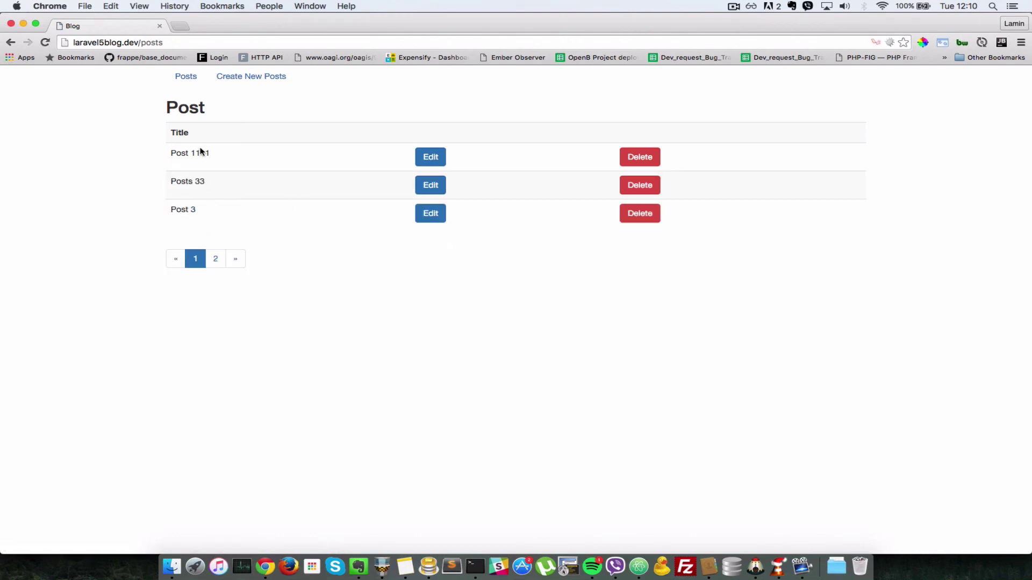
click(215, 260)
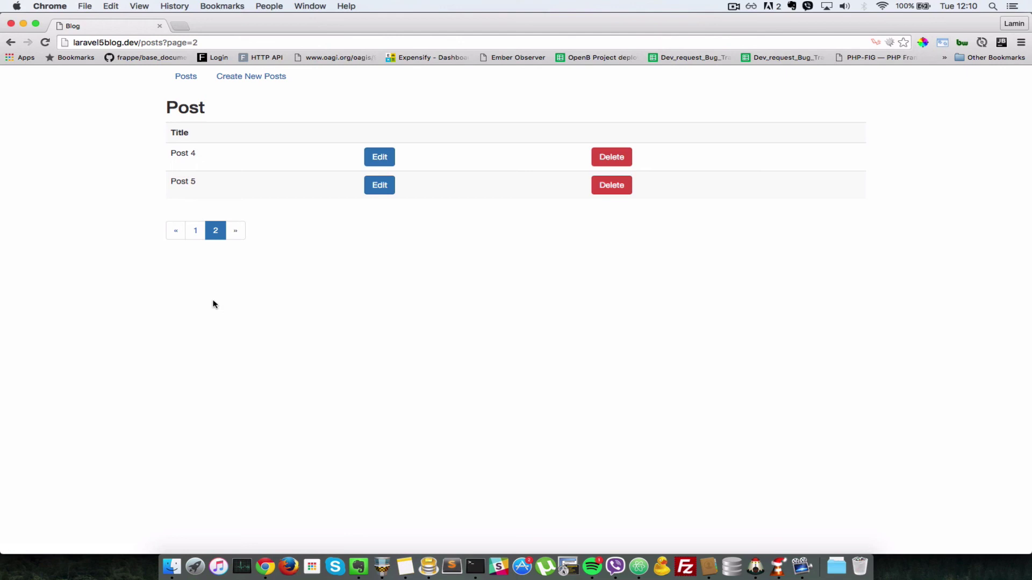
click(196, 234)
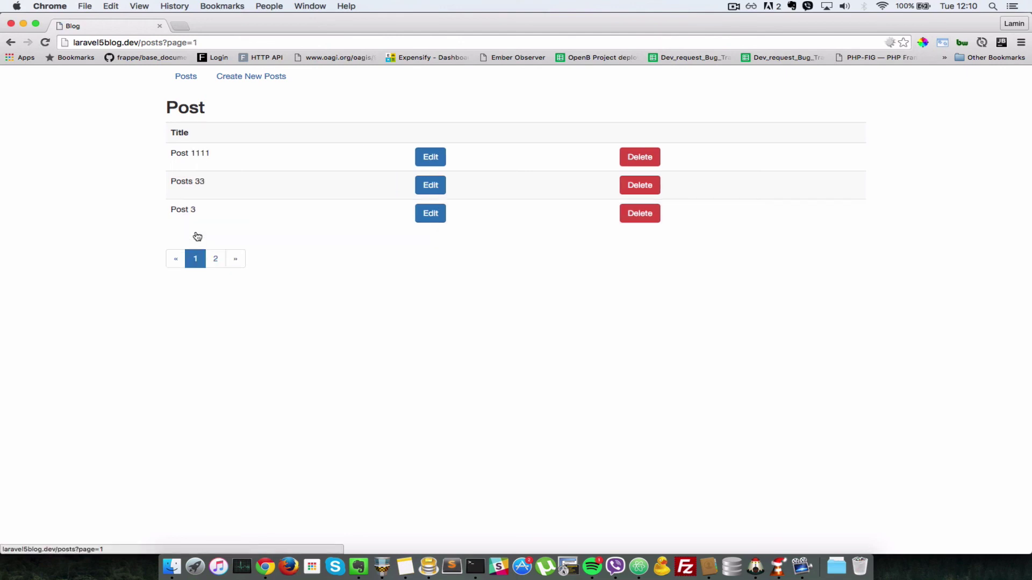